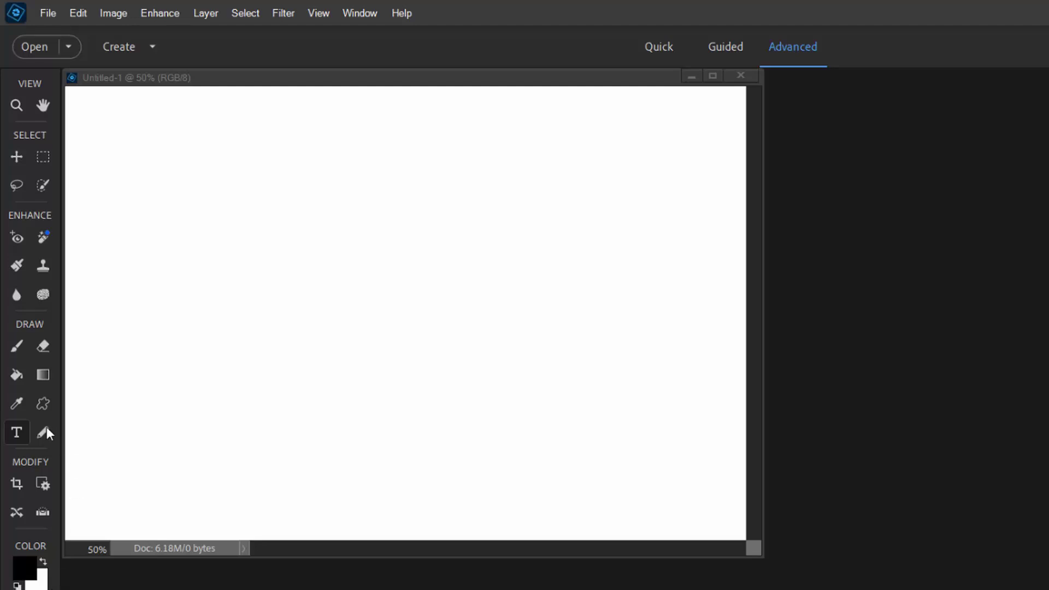
# - Type the word 'Text' on the canvas in black Myriad Pro Bold at 100 pt
pyautogui.click(17, 432)
pyautogui.click(174, 332)
pyautogui.write('Text')
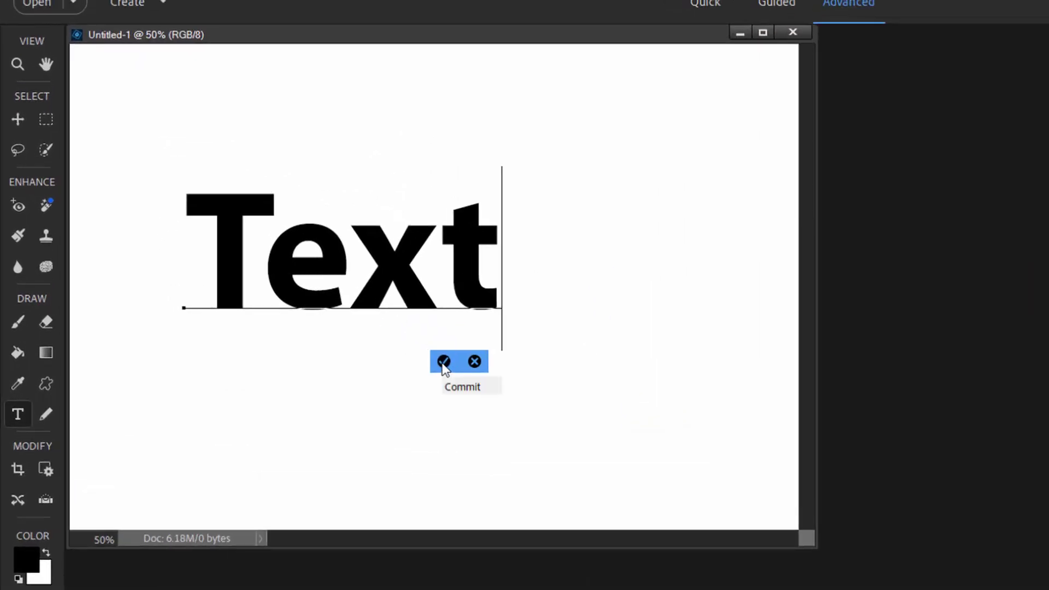
# - Commit the word 'Text' and drag it toward the centre of the canvas
pyautogui.click(444, 362)
pyautogui.press('v')
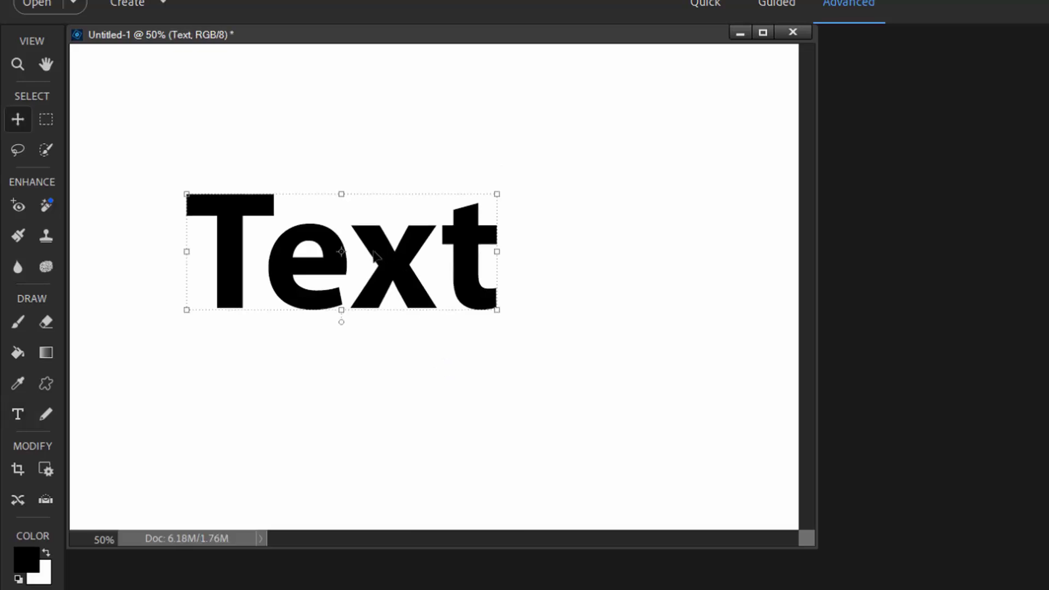
pyautogui.moveTo(374, 249); pyautogui.dragTo(576, 284)
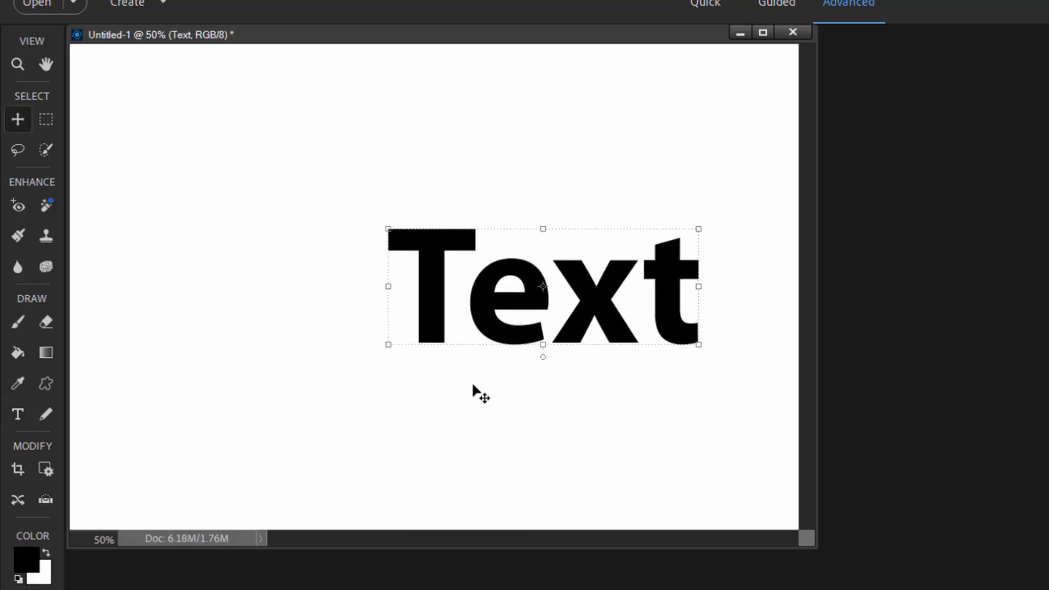
pyautogui.click(16, 417)
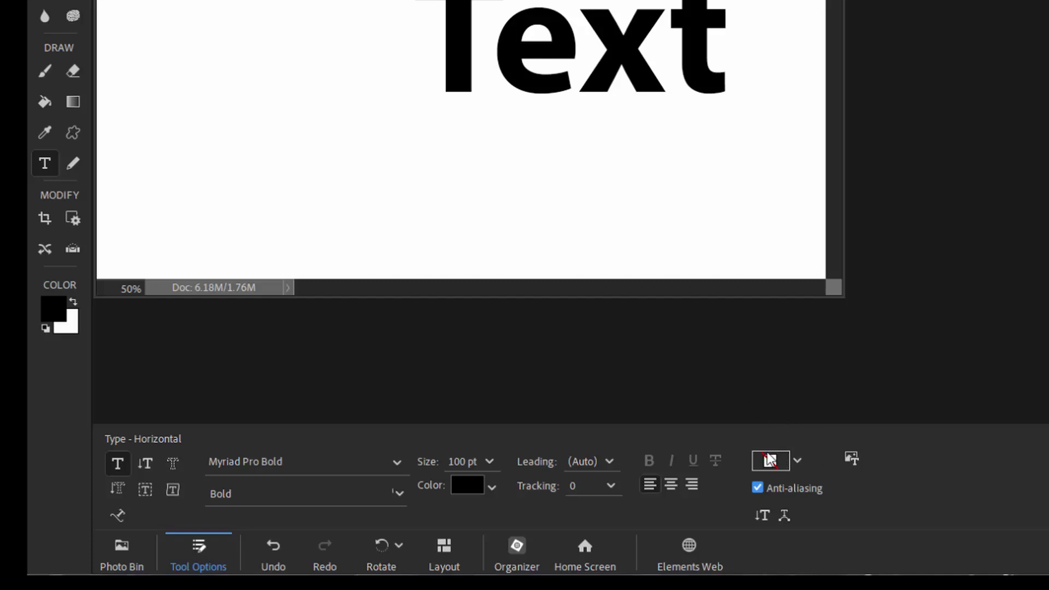
# - Apply the Blue Glass style from the Glass Buttons set to the word 'Text'
pyautogui.click(796, 460)
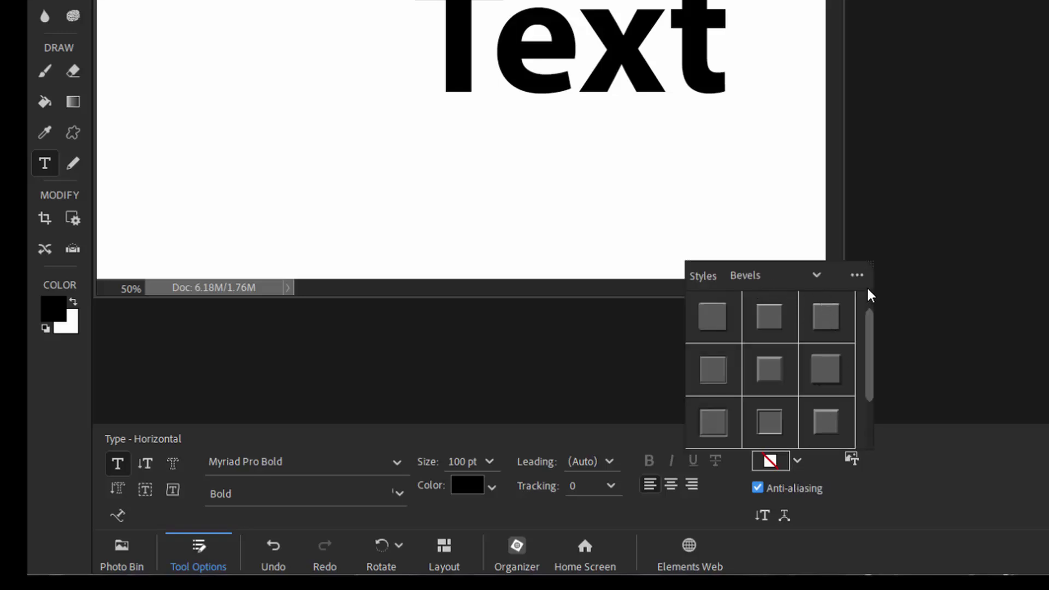
pyautogui.click(816, 276)
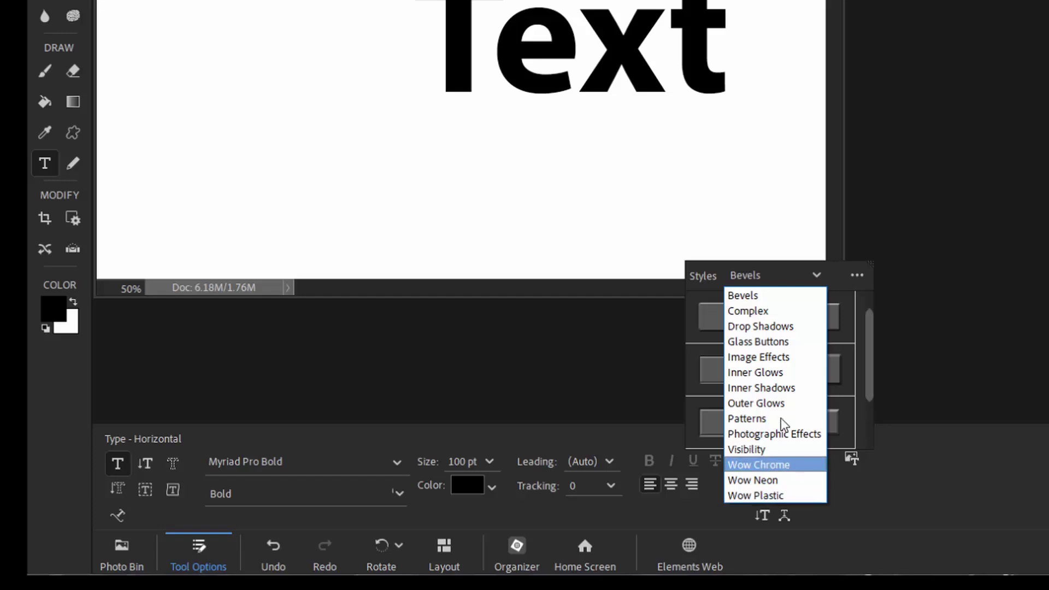
pyautogui.click(799, 343)
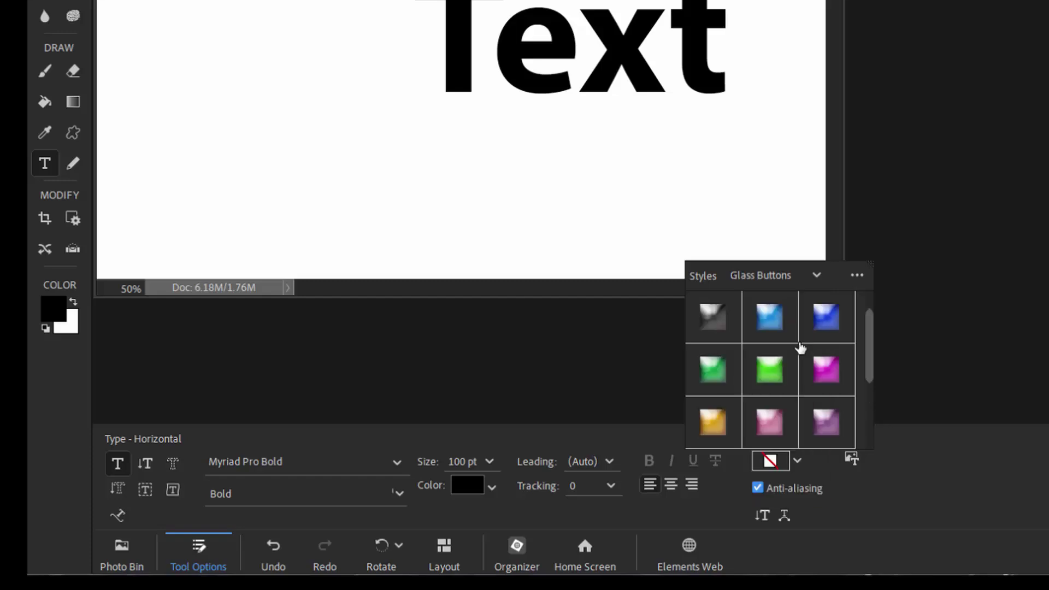
pyautogui.click(771, 321)
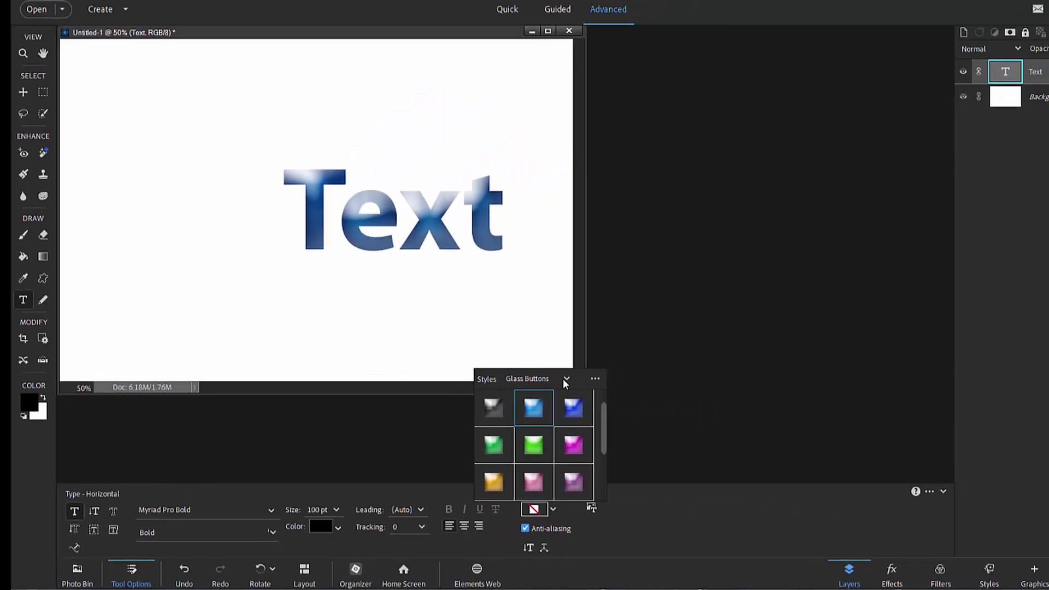
# - Draw a black Heart Card custom shape on the left of the canvas
pyautogui.click(46, 279)
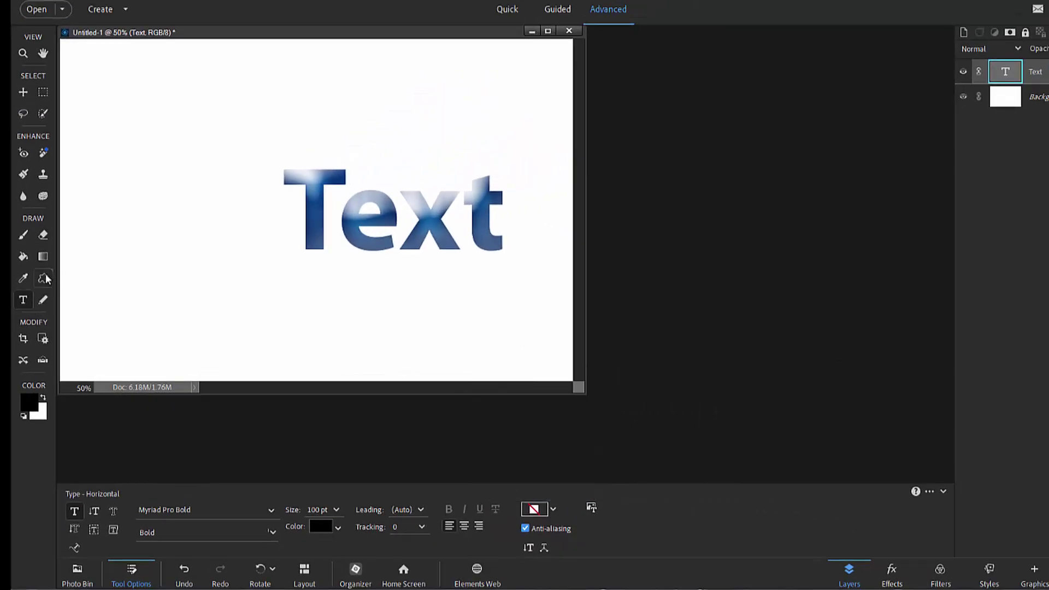
pyautogui.click(45, 278)
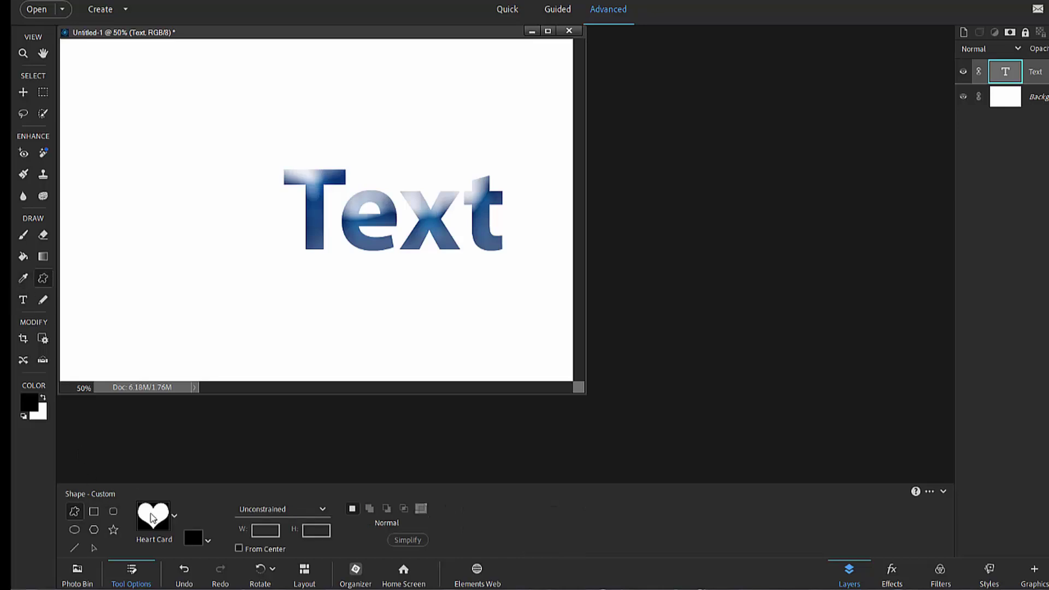
pyautogui.click(152, 517)
pyautogui.click(84, 113)
pyautogui.moveTo(84, 114); pyautogui.dragTo(259, 315)
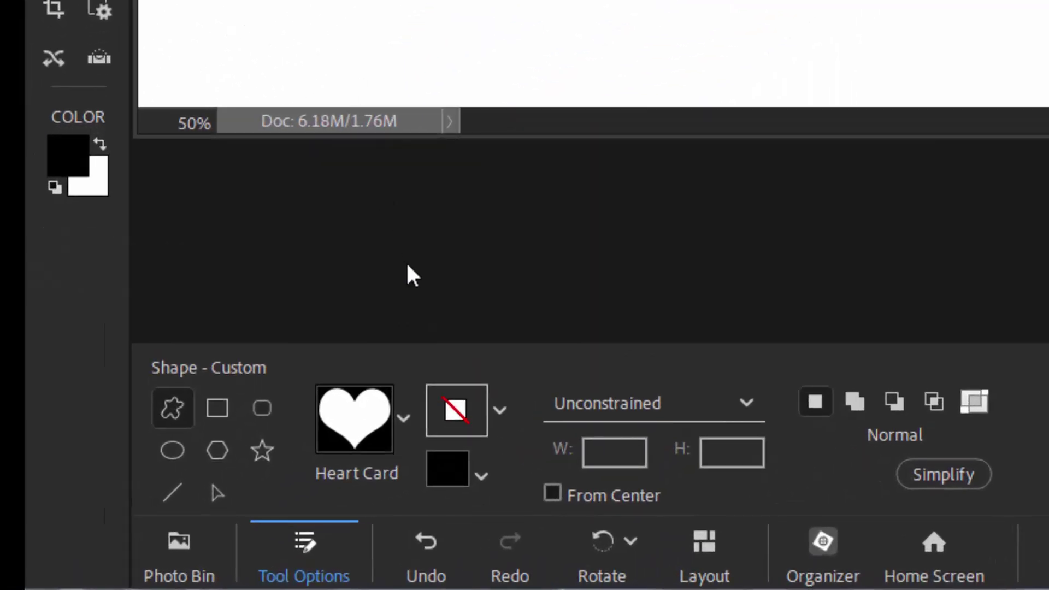
# - Browse the shape style categories, then close the presets without choosing one
pyautogui.click(499, 410)
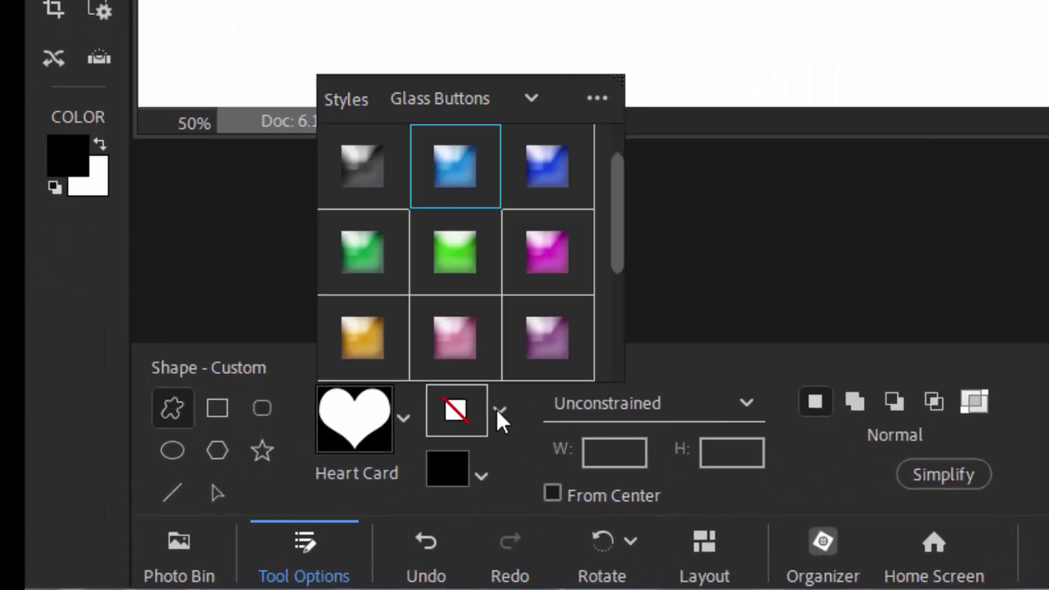
pyautogui.click(532, 99)
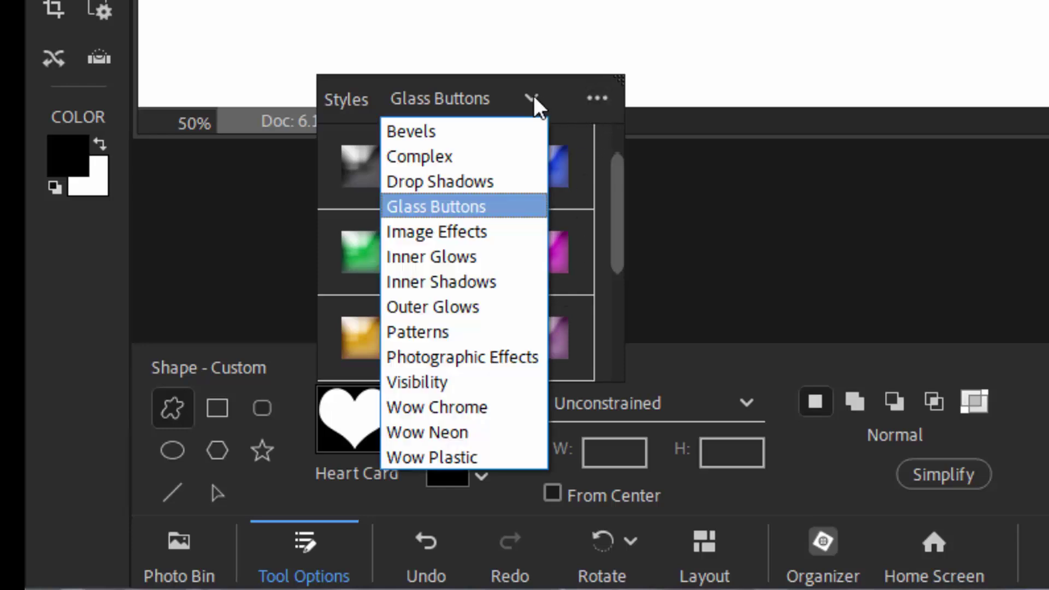
pyautogui.click(636, 77)
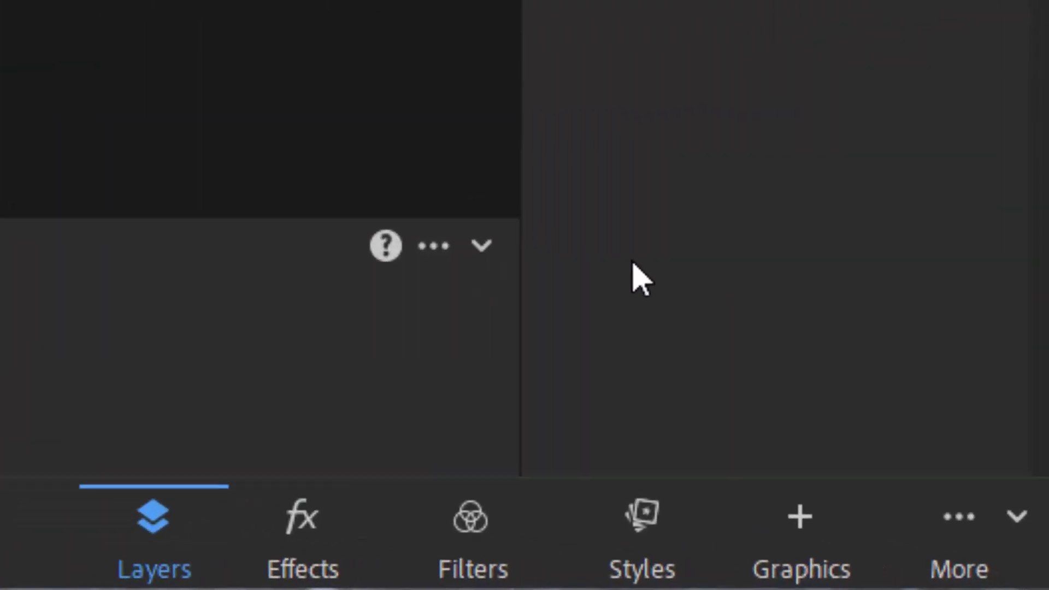
# - Show all styles in the Styles panel, choose Orange Glass, and select the heart shape
pyautogui.click(628, 534)
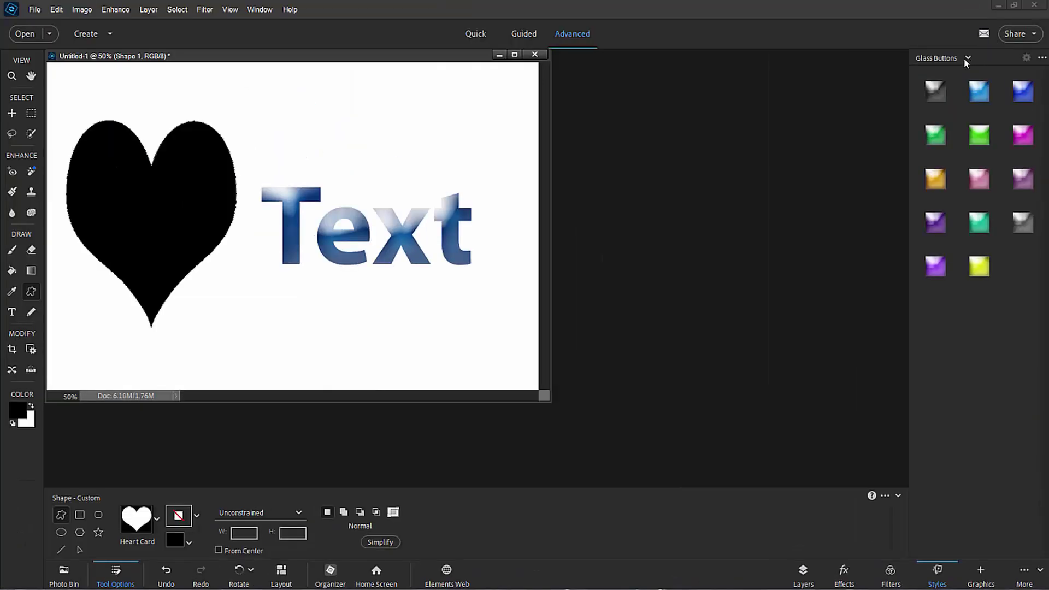
pyautogui.click(966, 58)
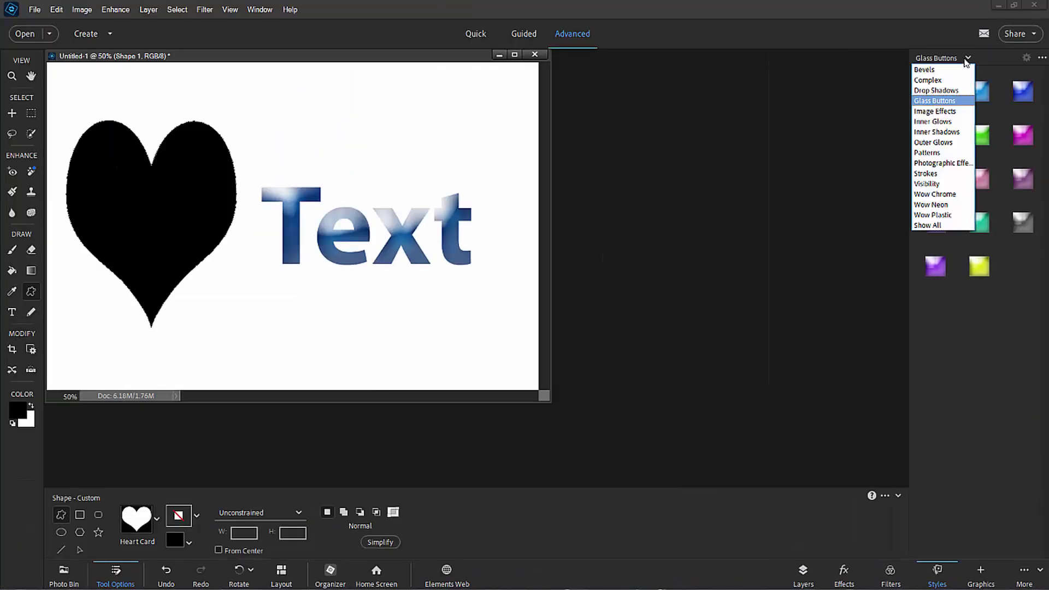
pyautogui.click(929, 225)
pyautogui.scroll(-3, 934, 142)
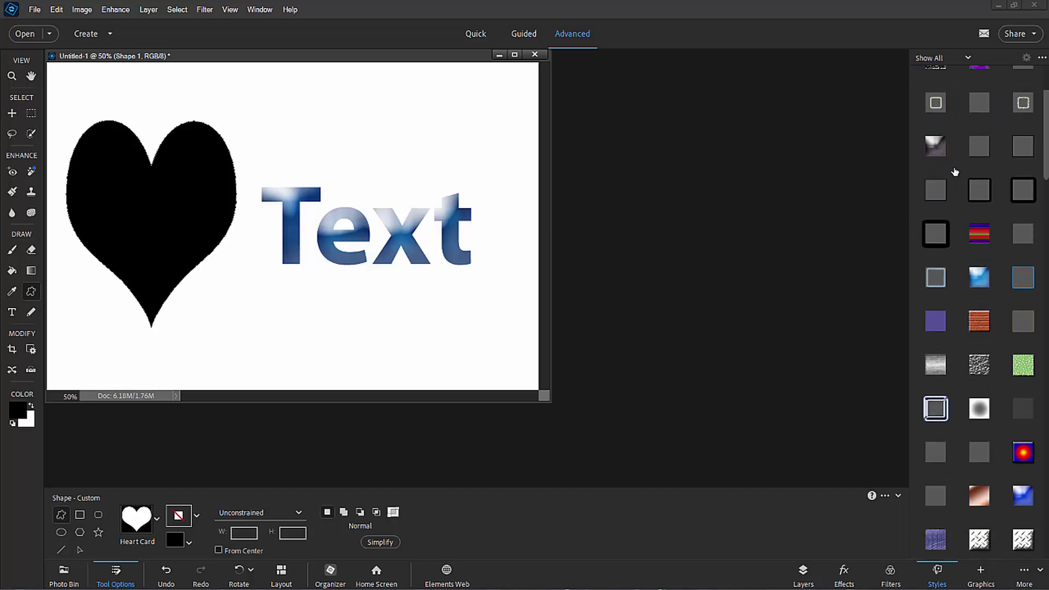
pyautogui.moveTo(1044, 116); pyautogui.dragTo(1026, 207)
pyautogui.scroll(-9, 1025, 207)
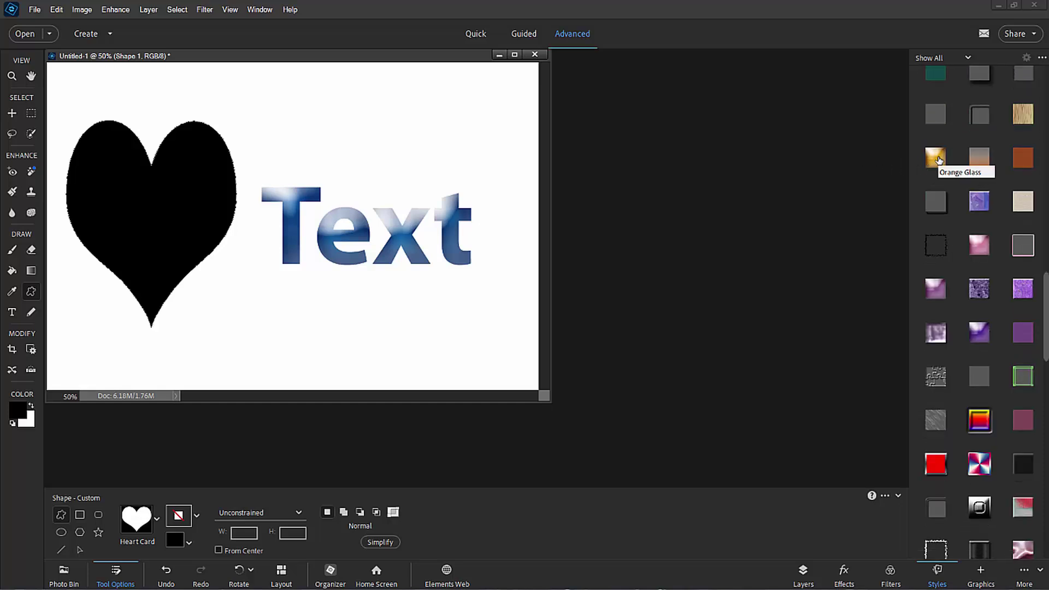
pyautogui.click(939, 160)
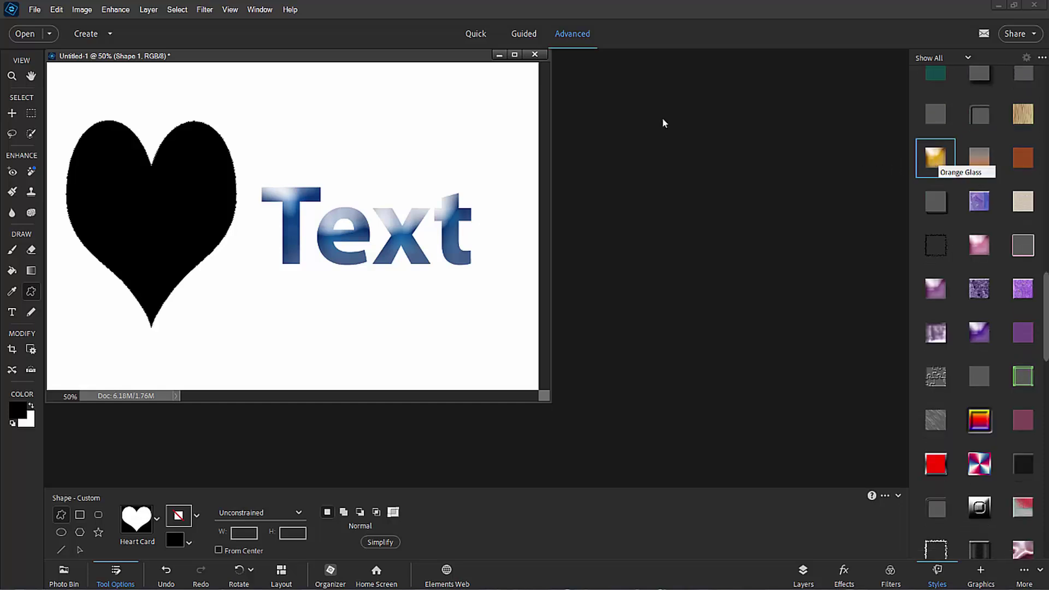
pyautogui.click(14, 116)
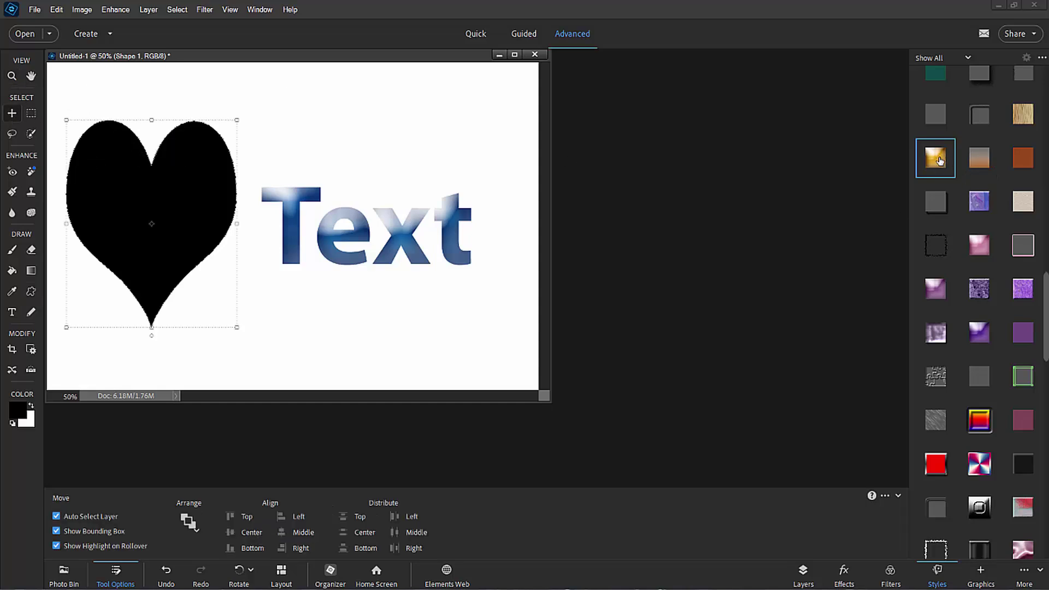
# - Apply Orange Glass to the heart, then select the Text layer on the canvas
pyautogui.click(938, 158)
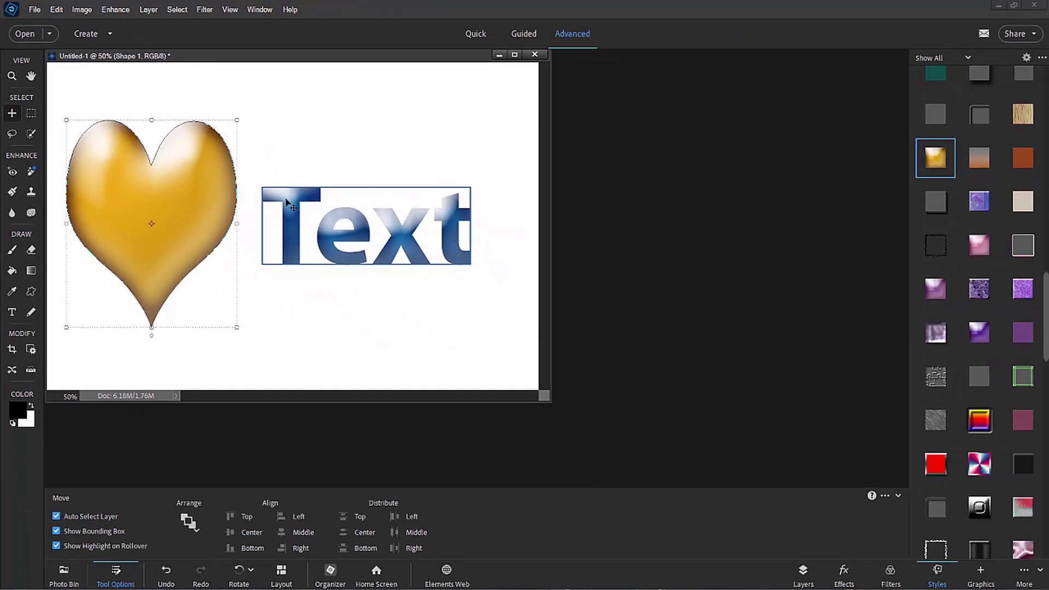
pyautogui.moveTo(289, 203); pyautogui.dragTo(288, 203)
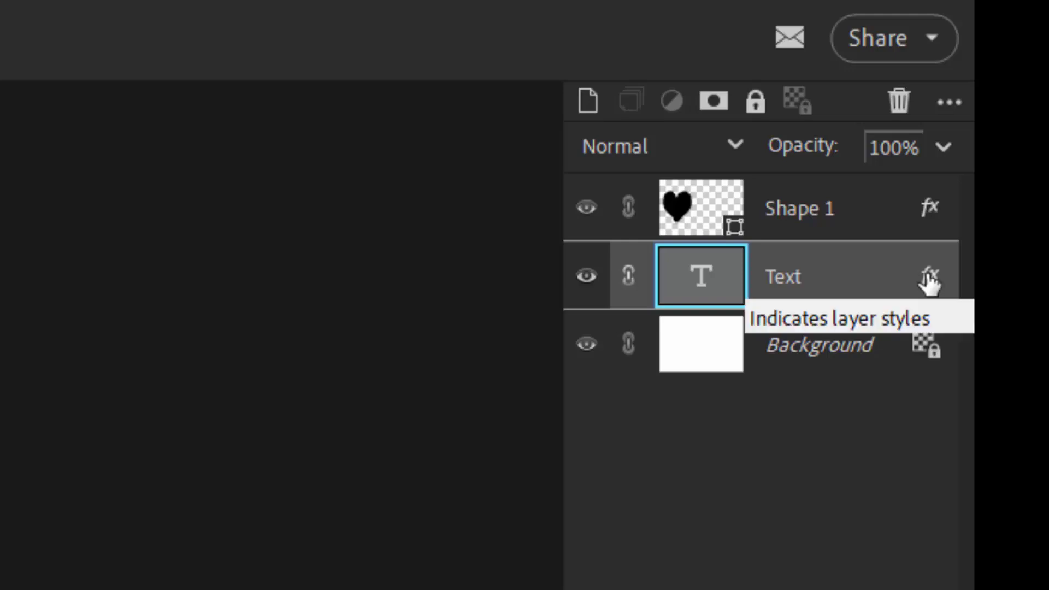
pyautogui.doubleClick(929, 276)
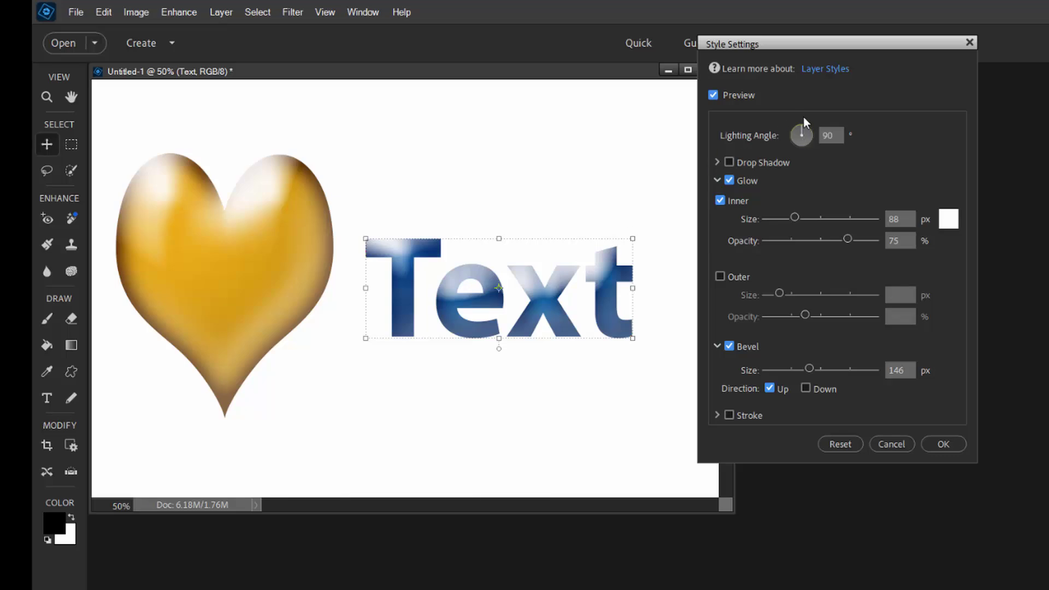
pyautogui.moveTo(801, 123)
pyautogui.mouseDown()
pyautogui.moveTo(813, 156)
pyautogui.moveTo(797, 175)
pyautogui.moveTo(781, 175)
pyautogui.moveTo(769, 140)
pyautogui.moveTo(786, 117)
pyautogui.mouseUp()
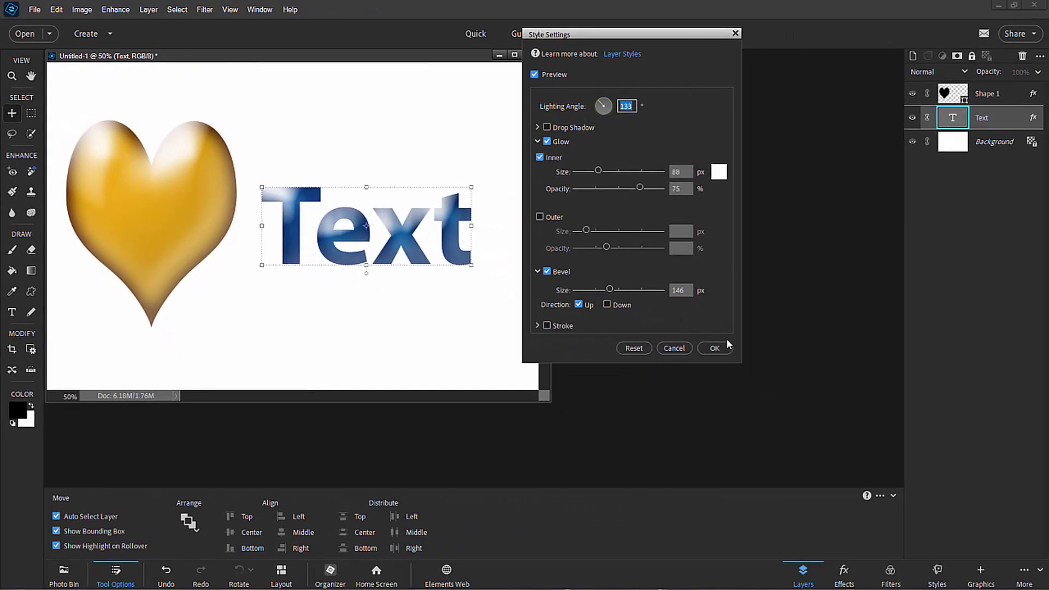
# - Delete the blue glass Text layer and type a new plain 'Text' beside the heart
pyautogui.click(674, 348)
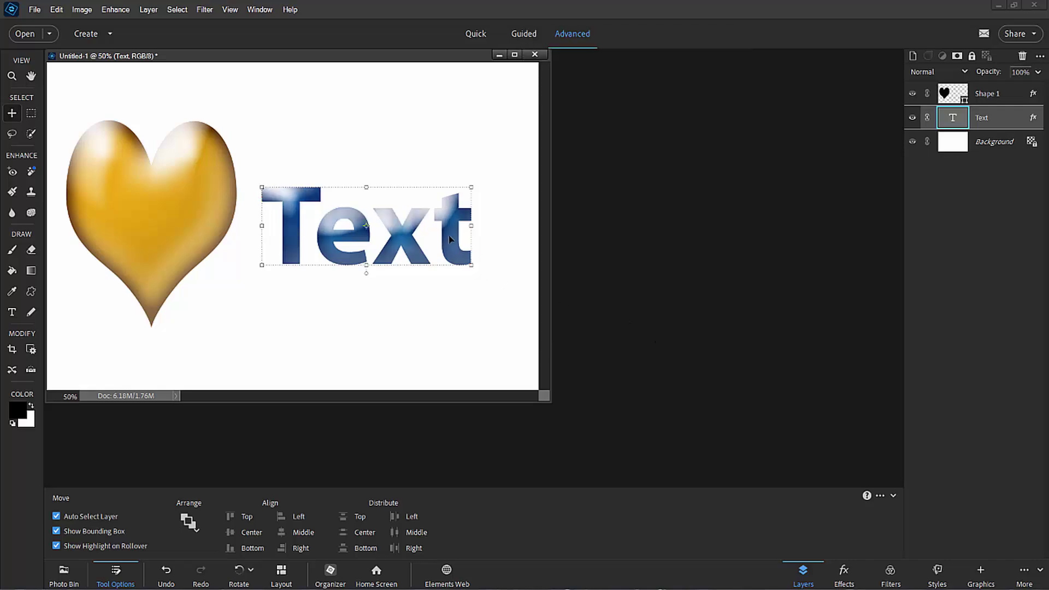
pyautogui.press('Delete')
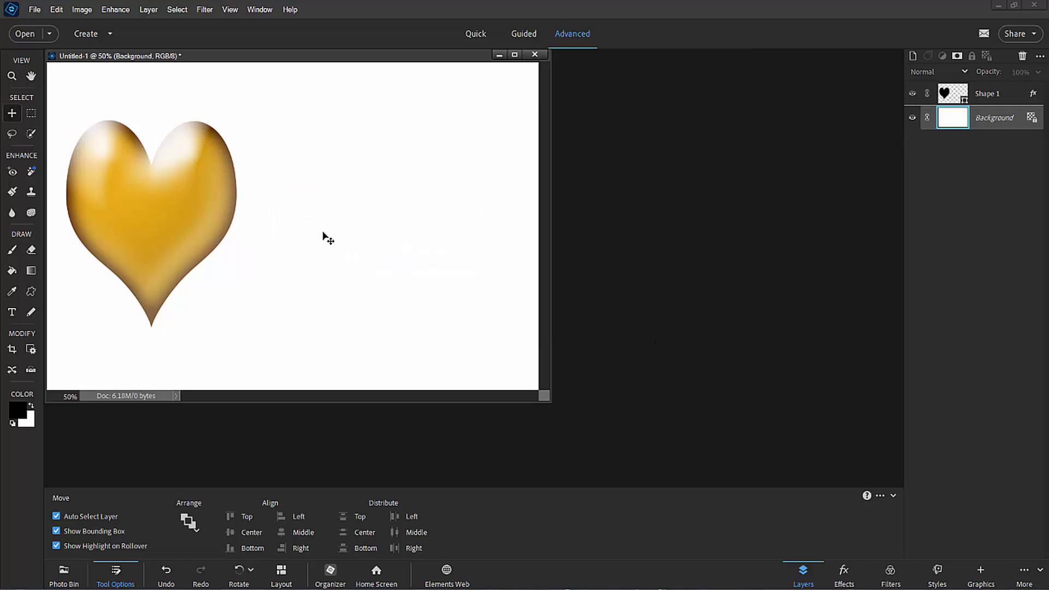
pyautogui.click(12, 313)
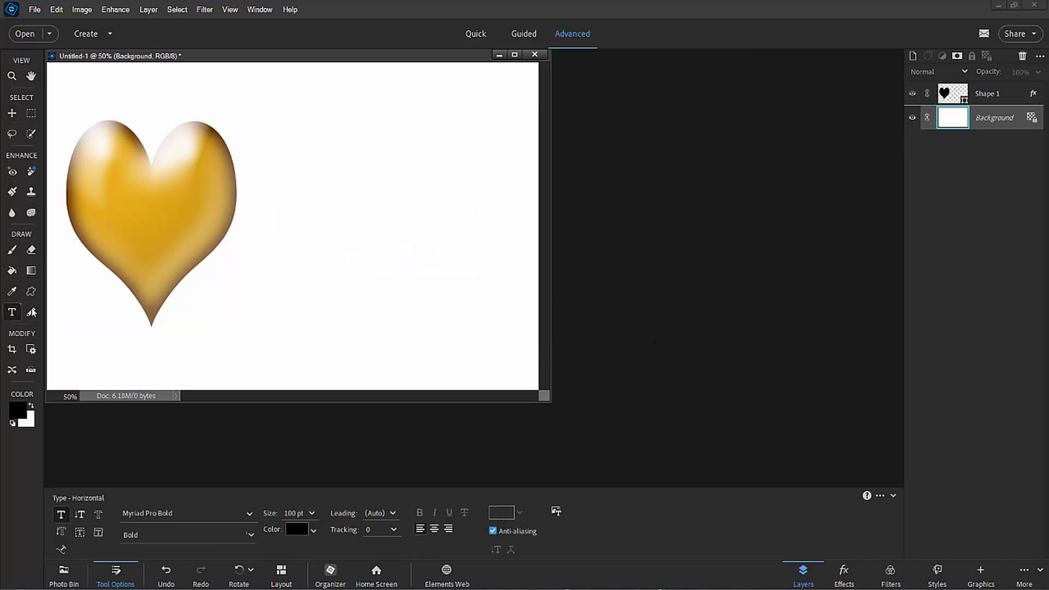
pyautogui.click(292, 203)
pyautogui.write('Text')
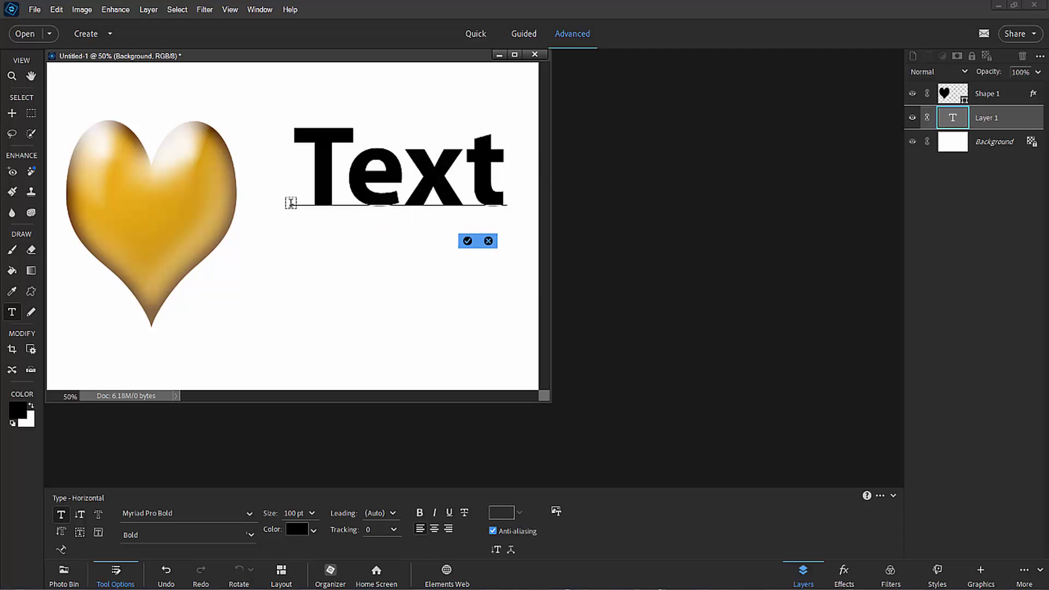
pyautogui.click(467, 241)
pyautogui.moveTo(432, 186); pyautogui.dragTo(424, 230)
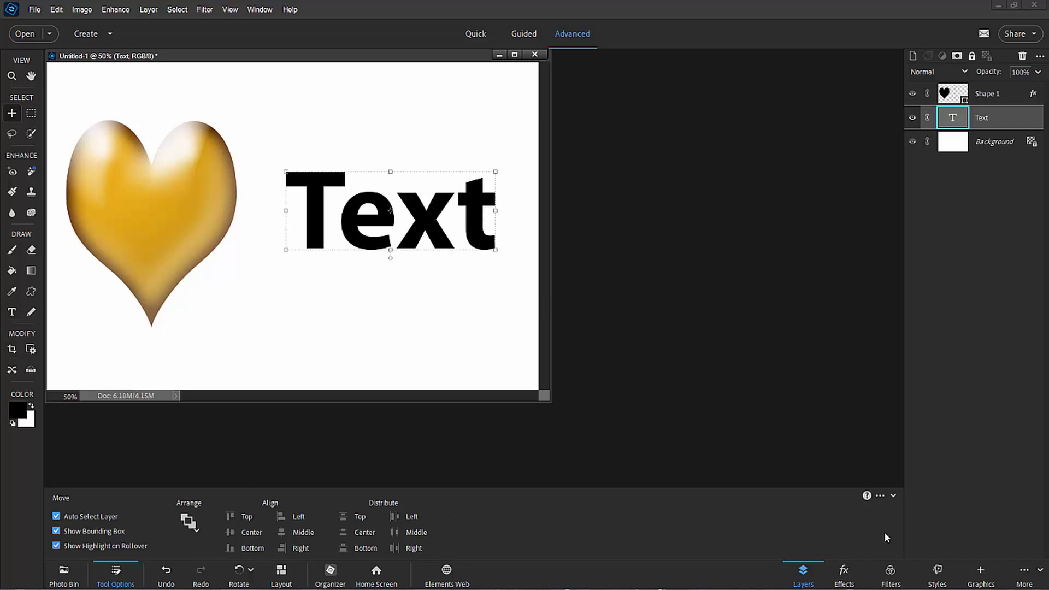
# - Apply a style from the Bevels category to the new 'Text'
pyautogui.click(937, 573)
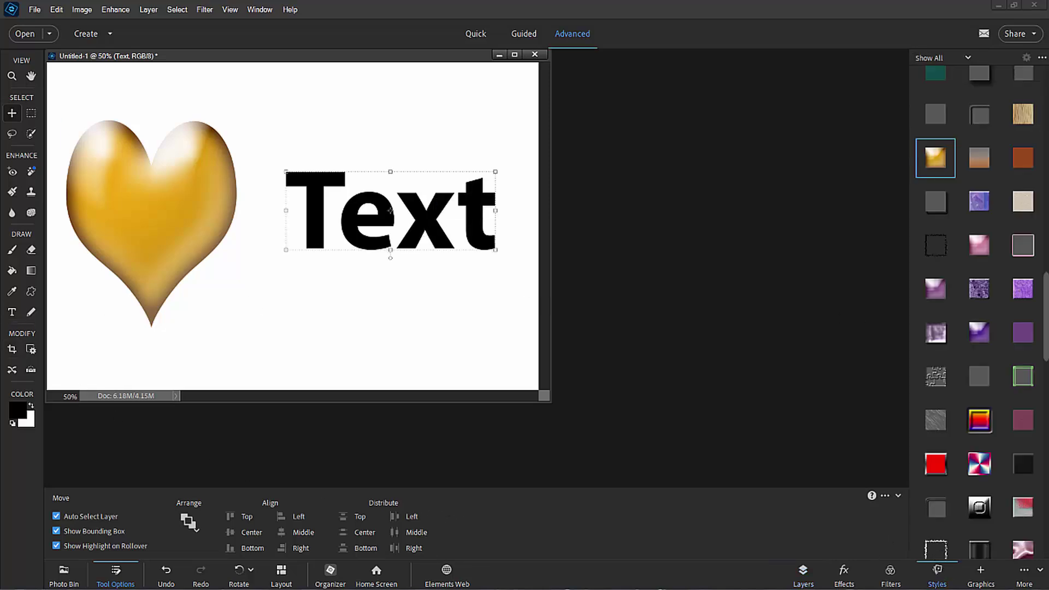
pyautogui.scroll(1, 1045, 241)
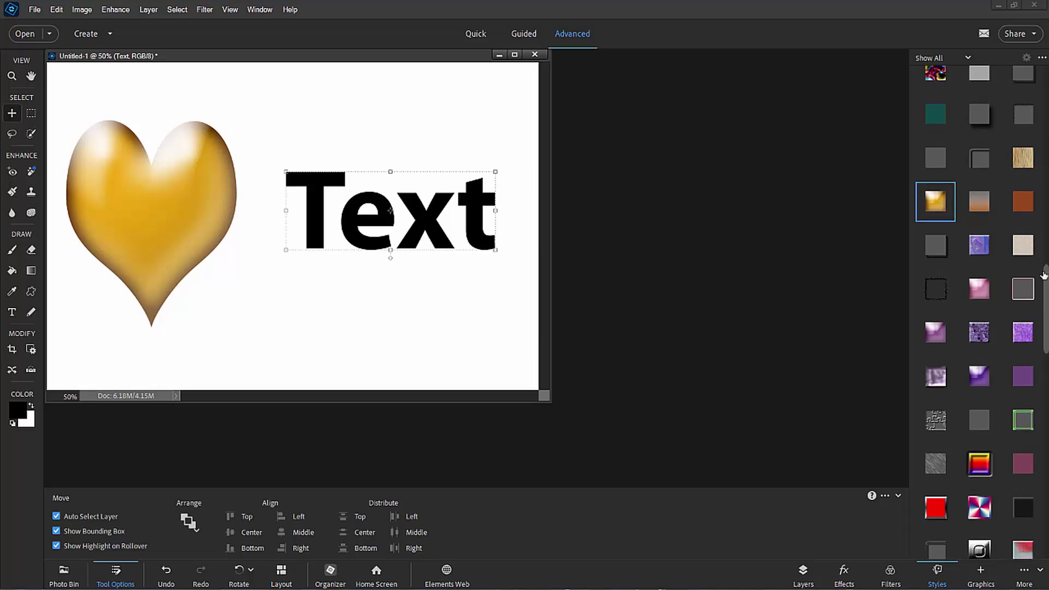
pyautogui.moveTo(1044, 274); pyautogui.dragTo(1040, 90)
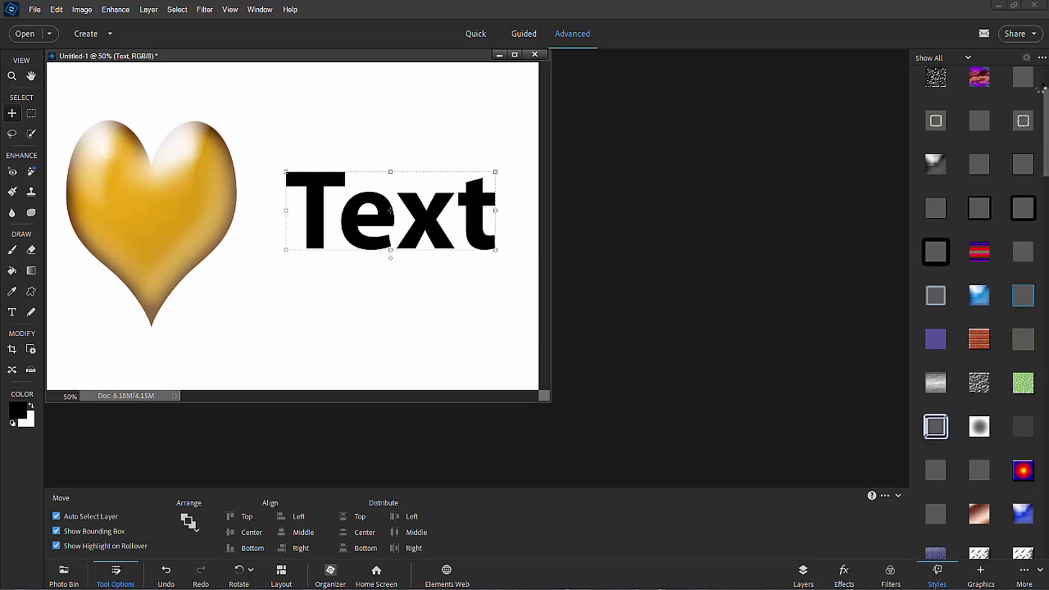
pyautogui.click(967, 57)
pyautogui.click(940, 70)
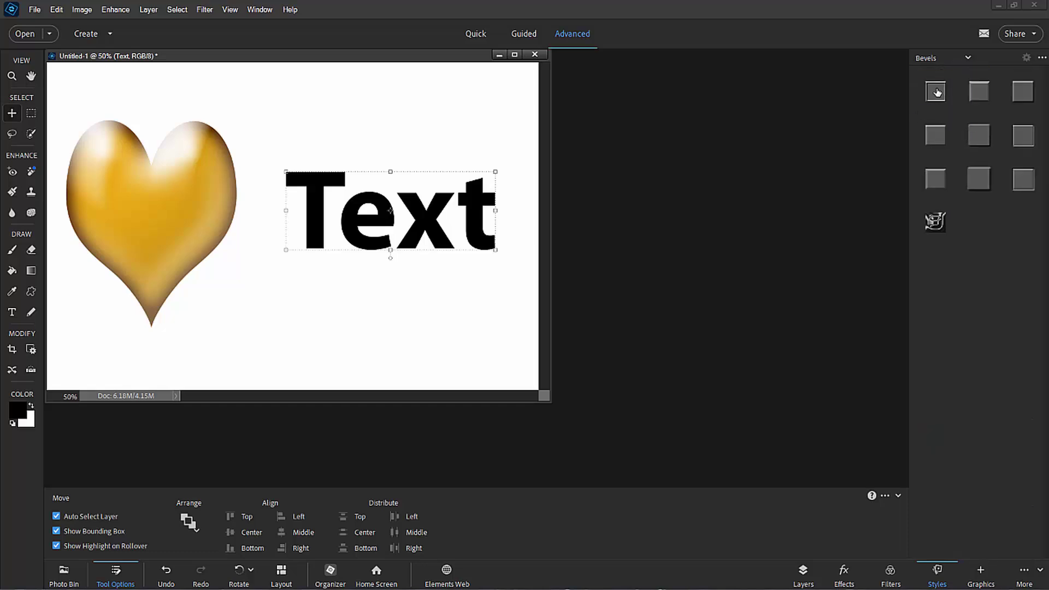
pyautogui.click(935, 91)
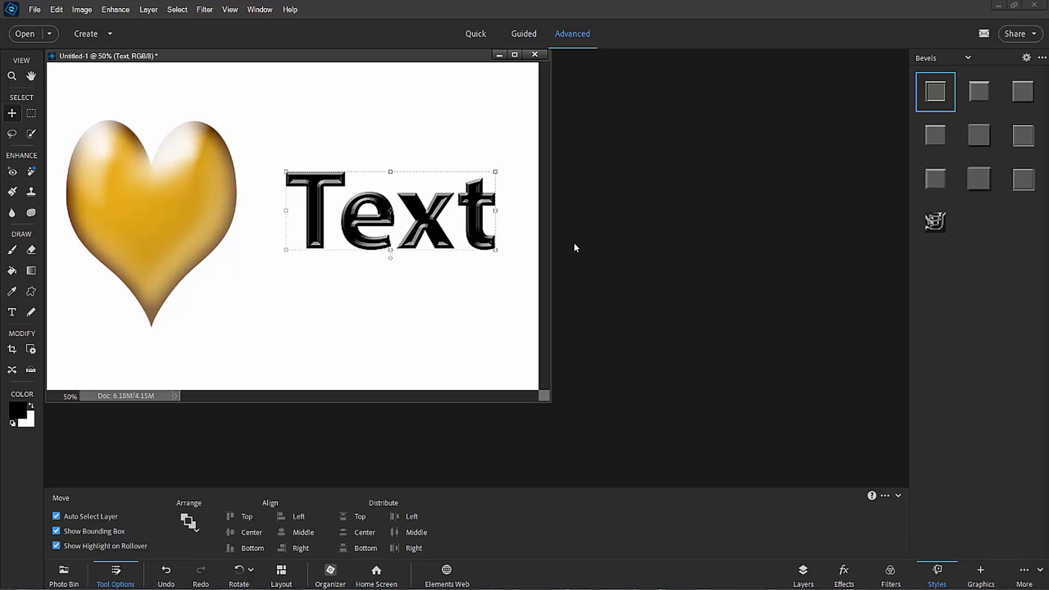
# - Set the Text layer's bevel size to 103 px and lighting angle to 52°, and add a drop shadow
pyautogui.click(804, 571)
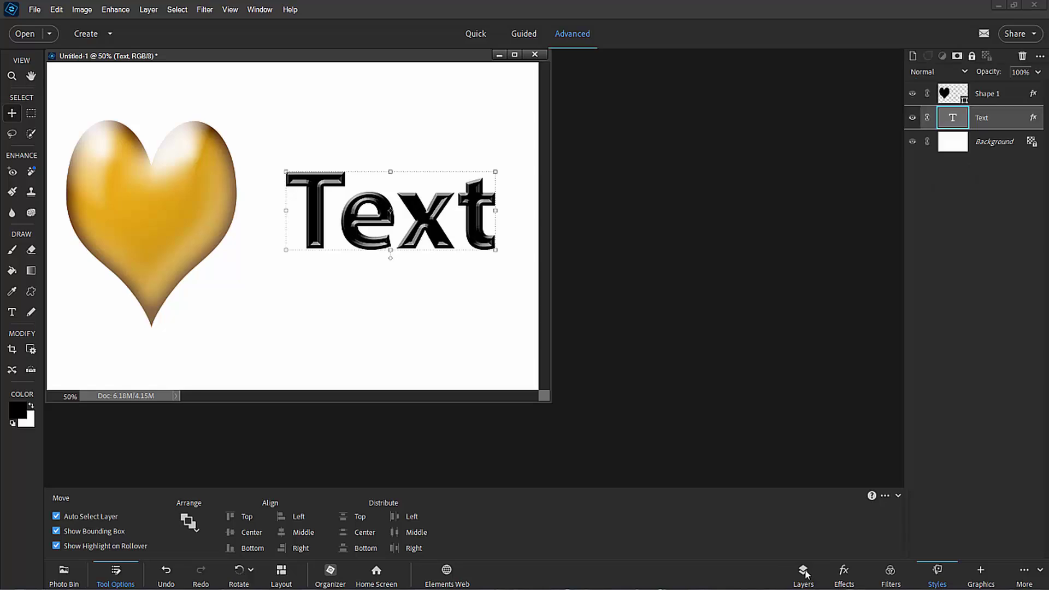
pyautogui.doubleClick(1034, 117)
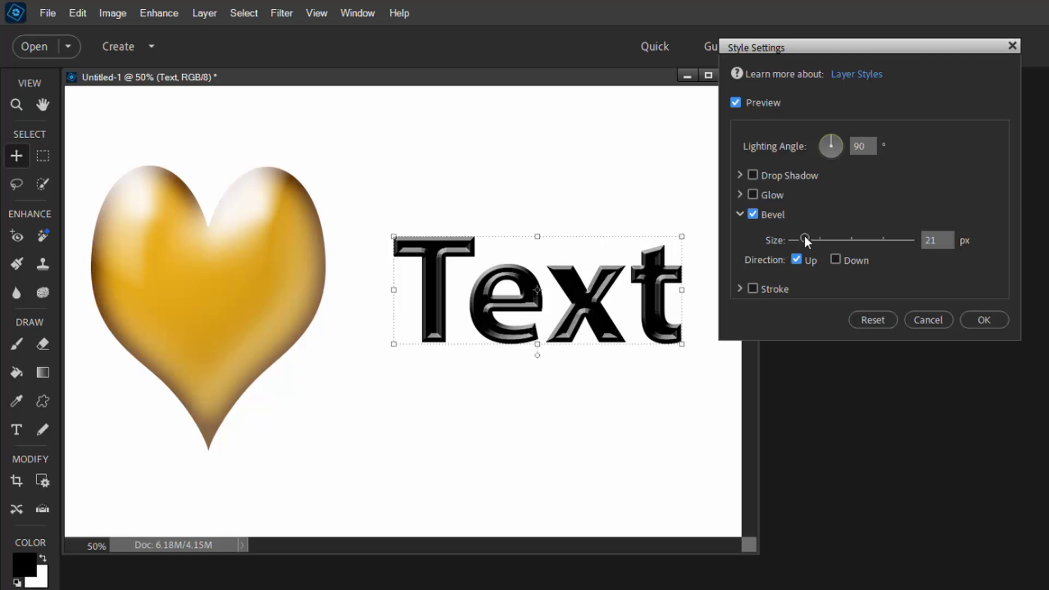
pyautogui.moveTo(804, 238); pyautogui.dragTo(826, 238)
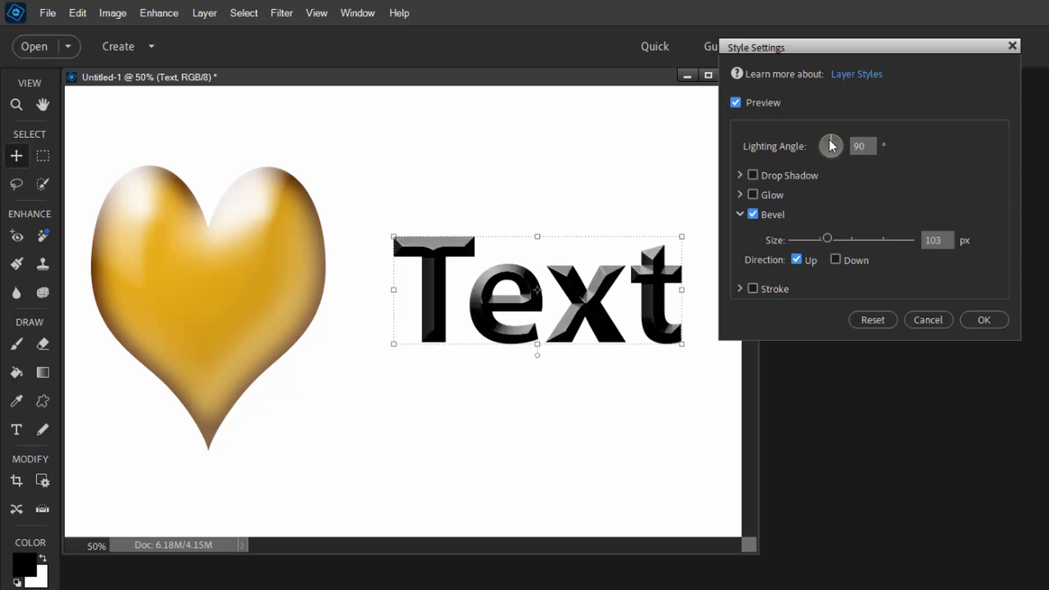
pyautogui.moveTo(832, 144); pyautogui.dragTo(841, 143)
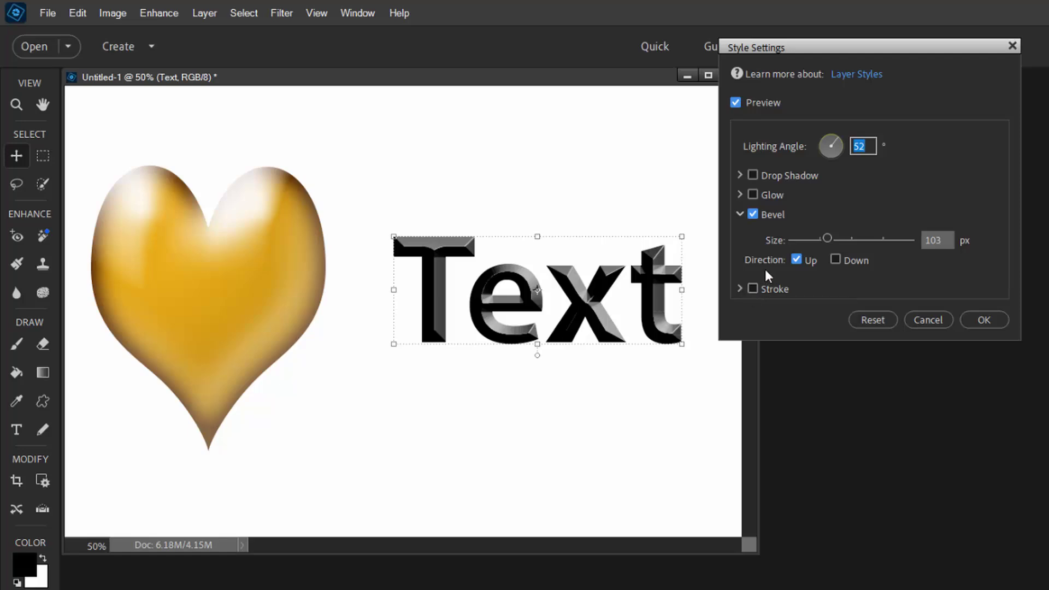
pyautogui.click(752, 175)
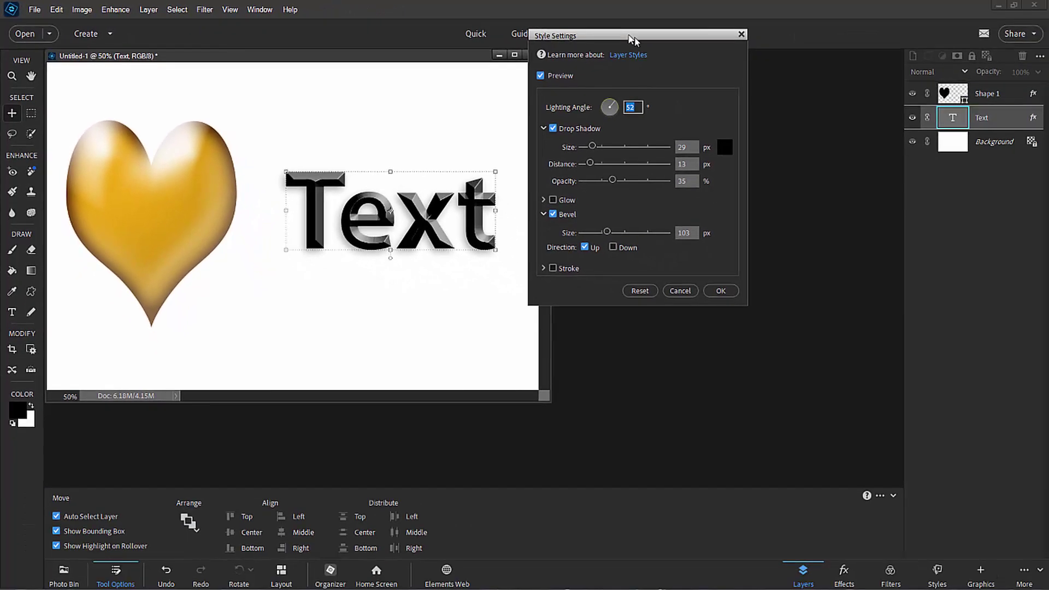
pyautogui.moveTo(848, 52); pyautogui.dragTo(865, 60)
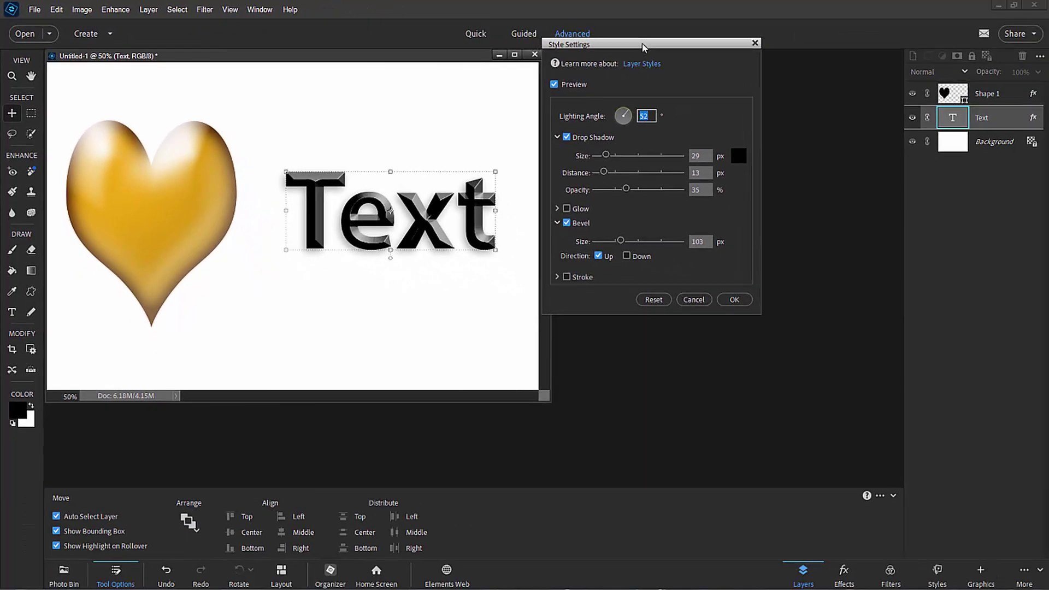